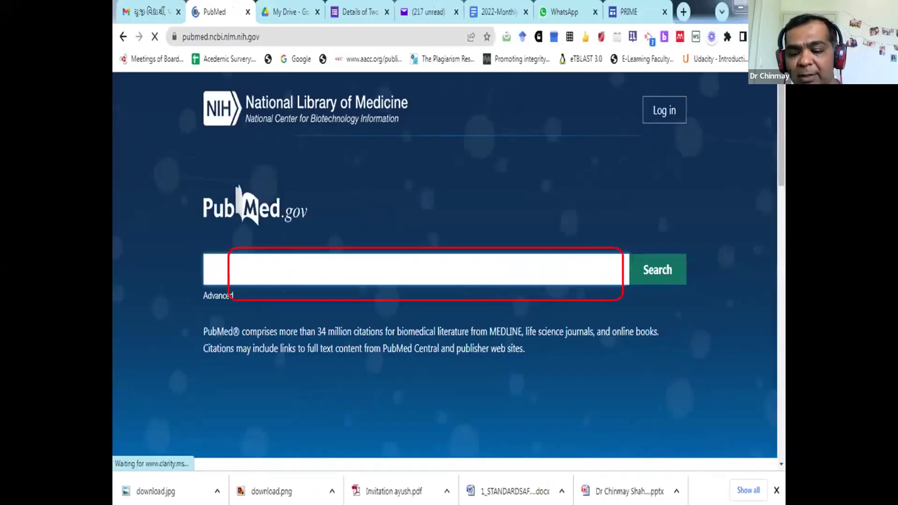
# Scroll through the Saudi guidelines abstract on schistosomiasis and pulmonary arterial hypertension
pyautogui.scroll(-3, 444, 272)
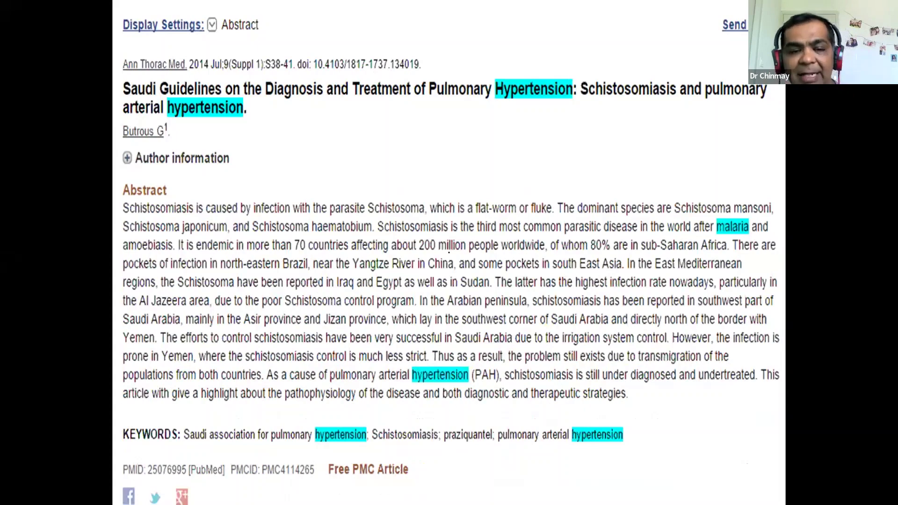
# Advance the slide build to reveal the callout pointing to malaria
pyautogui.press('Right')
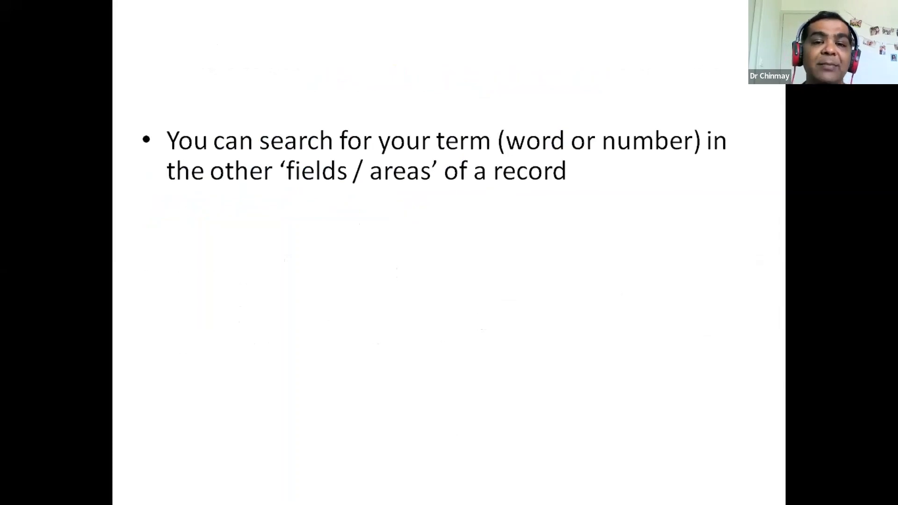
# Show the example citation with callouts for Asthma in the title, White as author, and page 1302
pyautogui.press('Right')
pyautogui.press('Right')
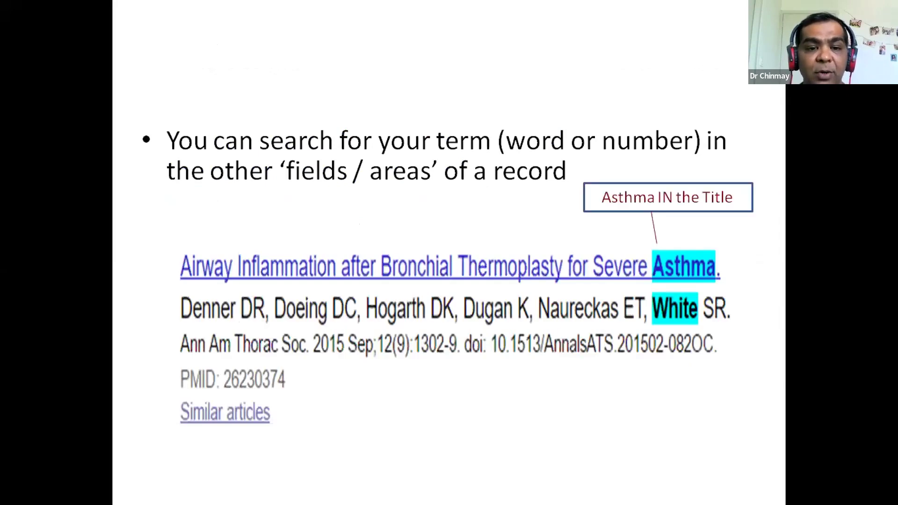
pyautogui.press('Right')
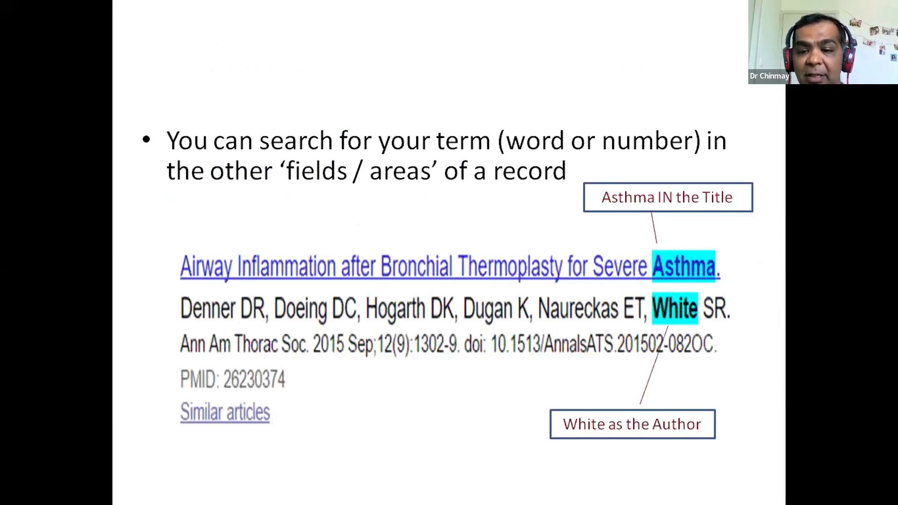
pyautogui.press('Right')
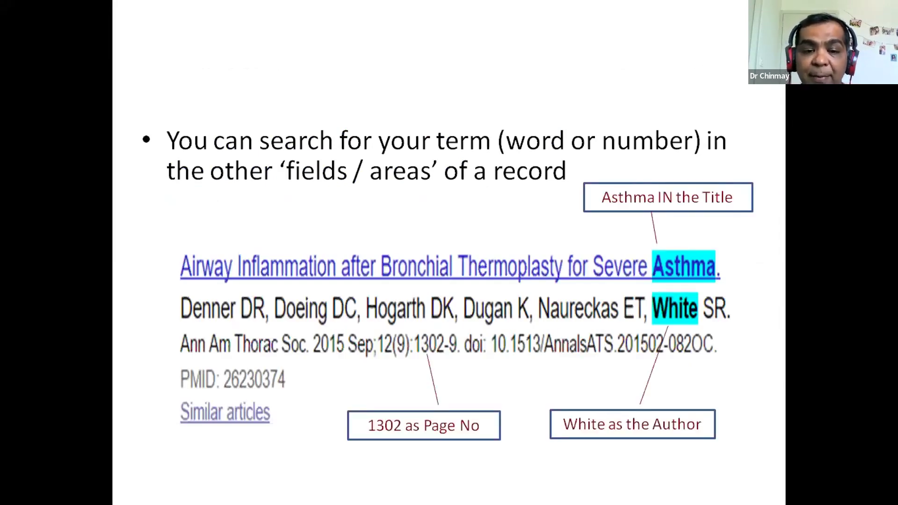
pyautogui.press('Right')
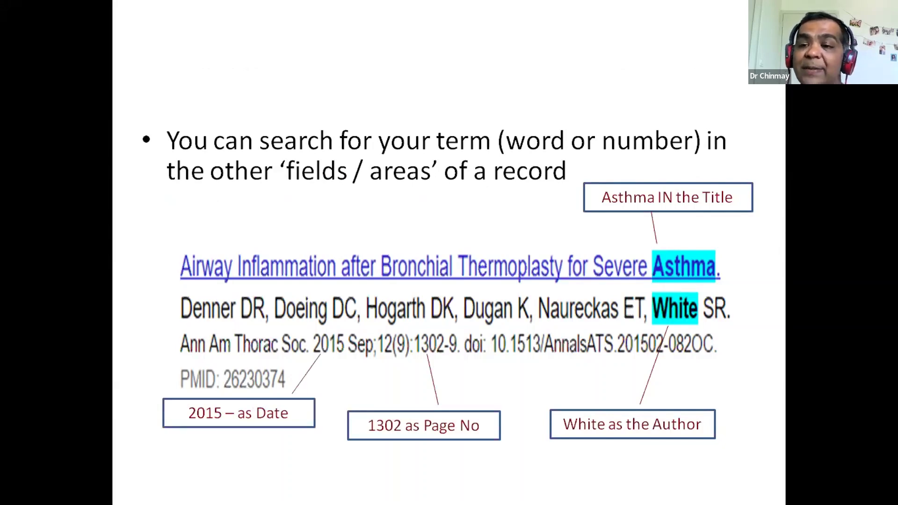
# Present the FIELD SEARCH – CHEST slide, revealing the Chest[tiab] and Chest[Jour] examples
pyautogui.press('Right')
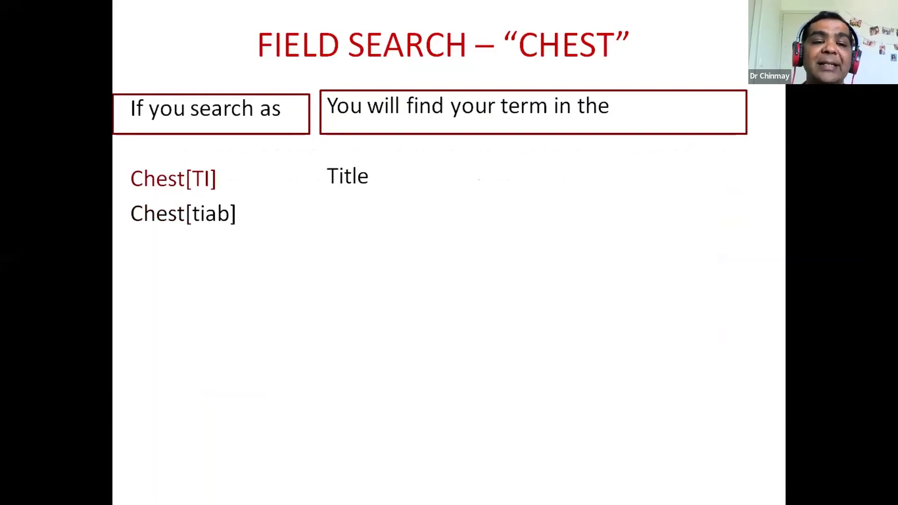
pyautogui.press('Right')
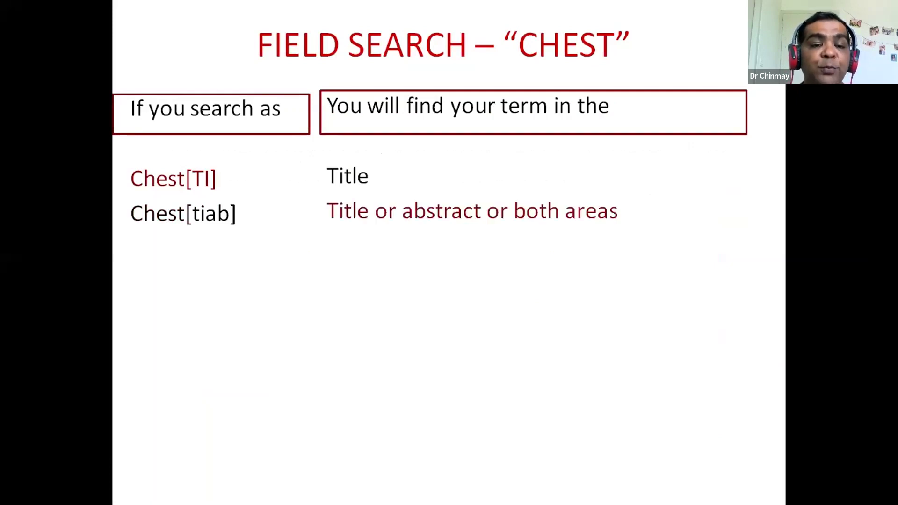
pyautogui.press('Right')
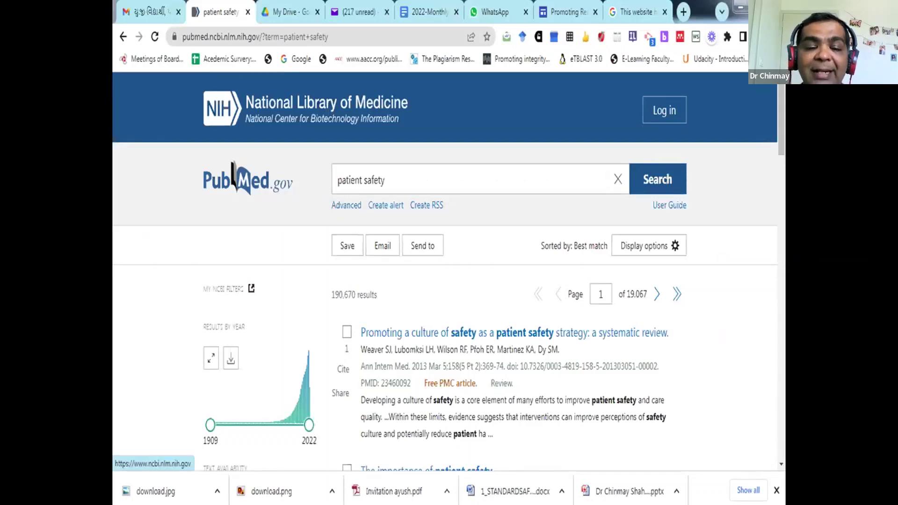
# Restrict the patient safety query to titles with [ti], cutting results to 9,821
pyautogui.write('[ti]')
pyautogui.press('Return')
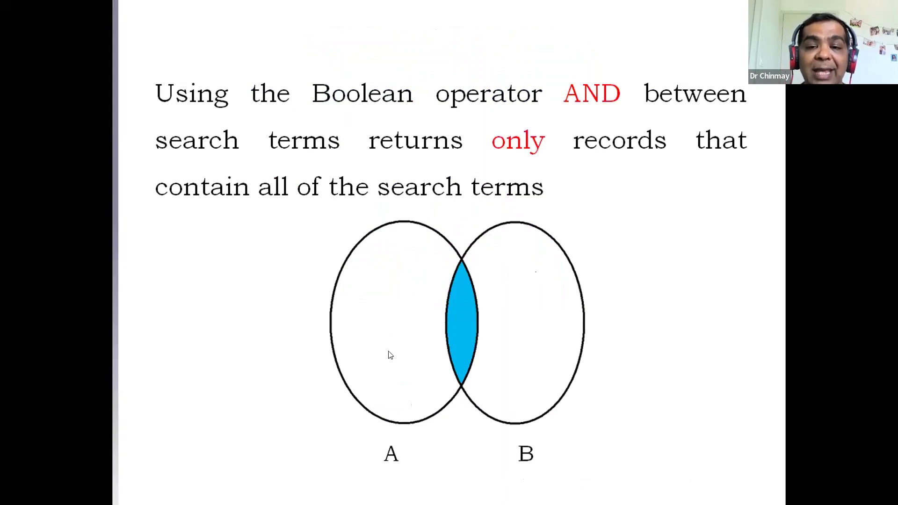
# Present the Boolean OR slide, then bring up the PubMed patient AND safety results
pyautogui.click(457, 327)
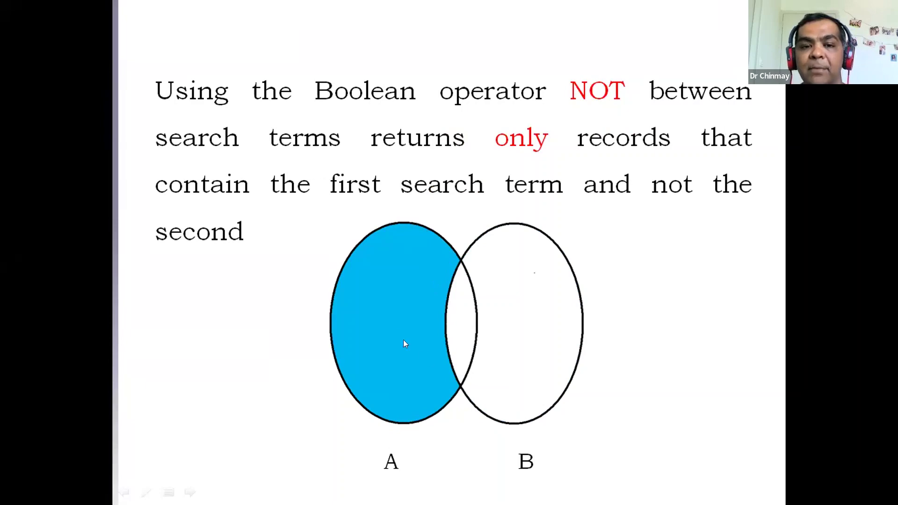
pyautogui.hotkey('alt', 'Tab')
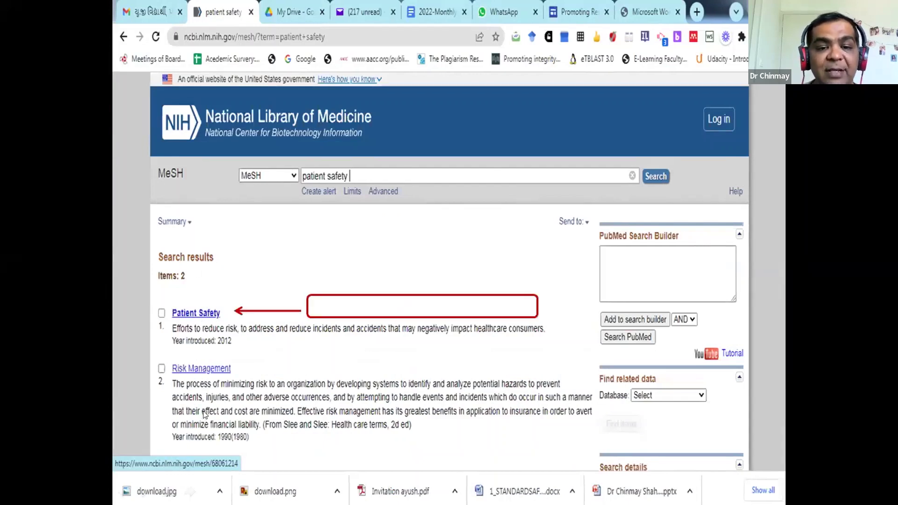
# Show the slide with economics and statistics subheadings and the 'Definition saved in the box' callout
pyautogui.click(205, 313)
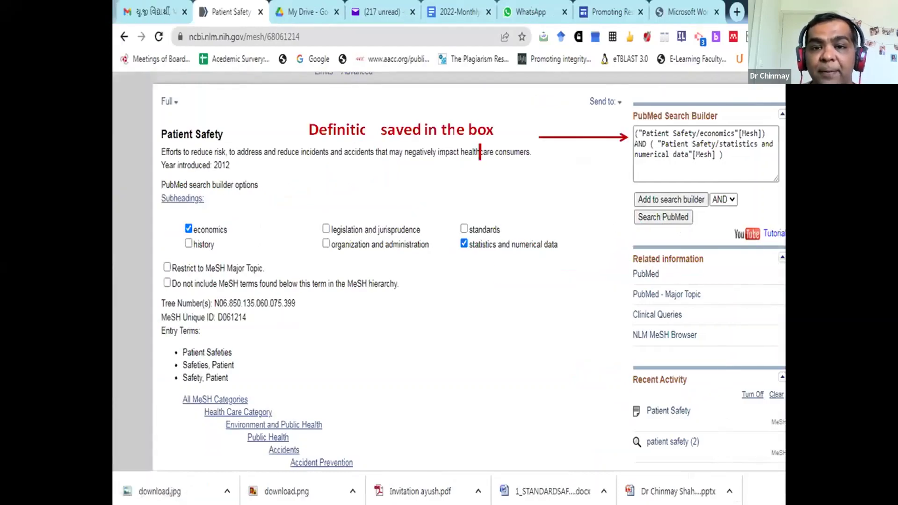
# Present the 23-results PubMed slide, then end the show on slide 78
pyautogui.click(638, 219)
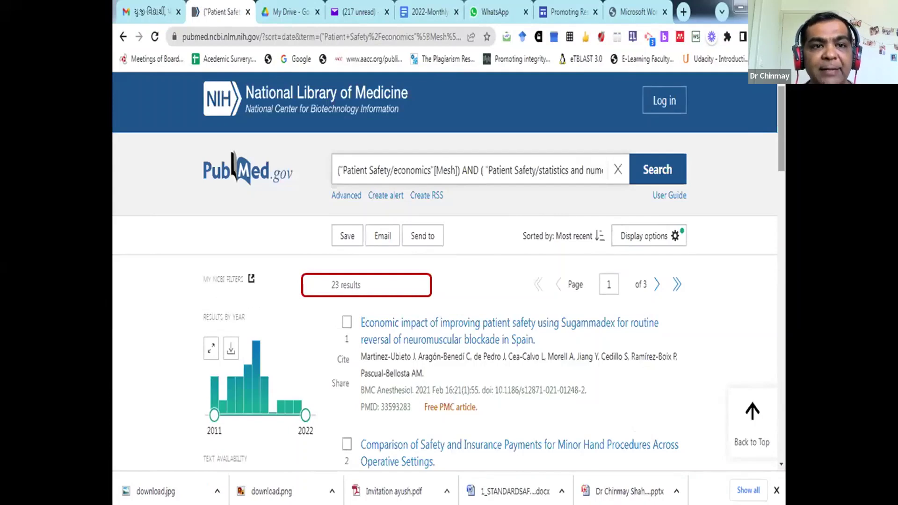
pyautogui.hotkey('alt', 'Tab')
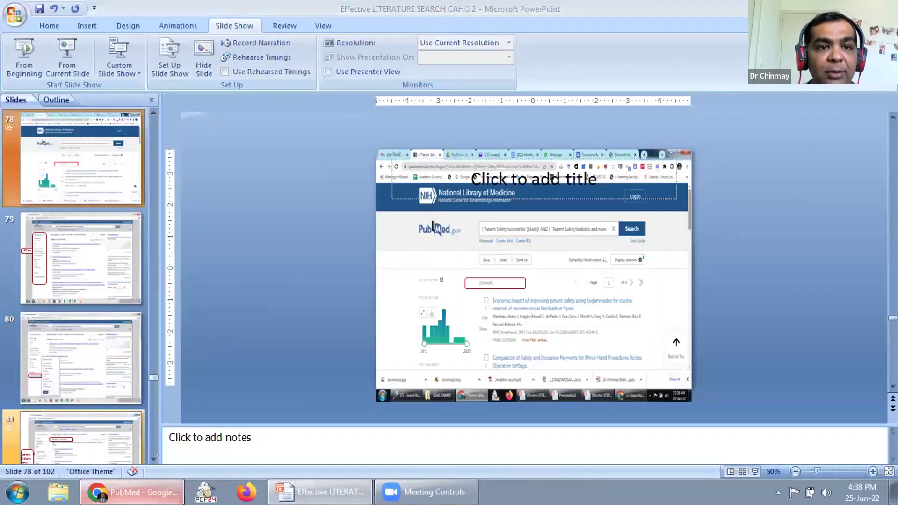
# Search the MeSH Database for 'patient safety'
pyautogui.hotkey('alt', 'Tab')
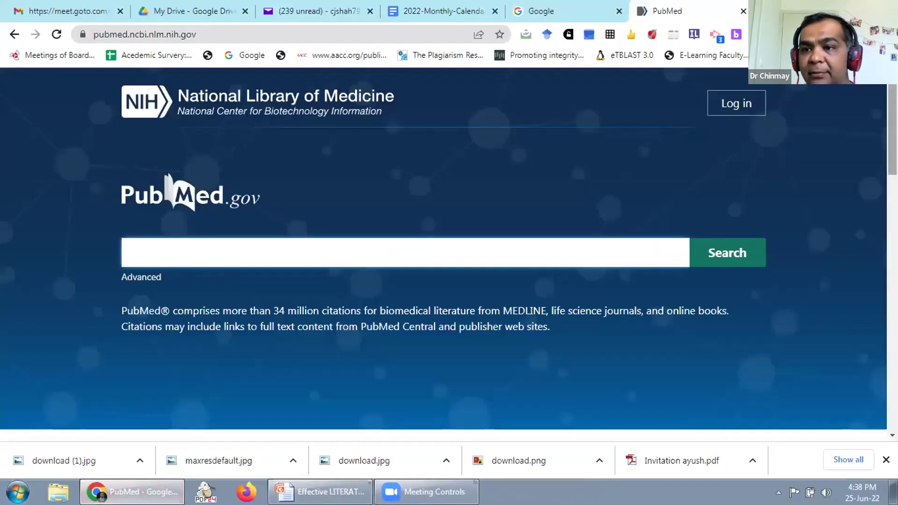
pyautogui.scroll(-1, 448, 249)
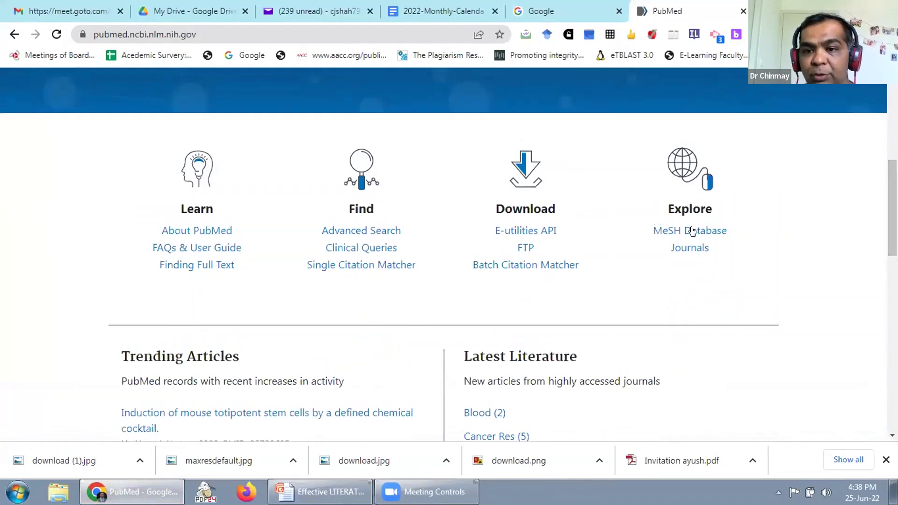
pyautogui.click(692, 230)
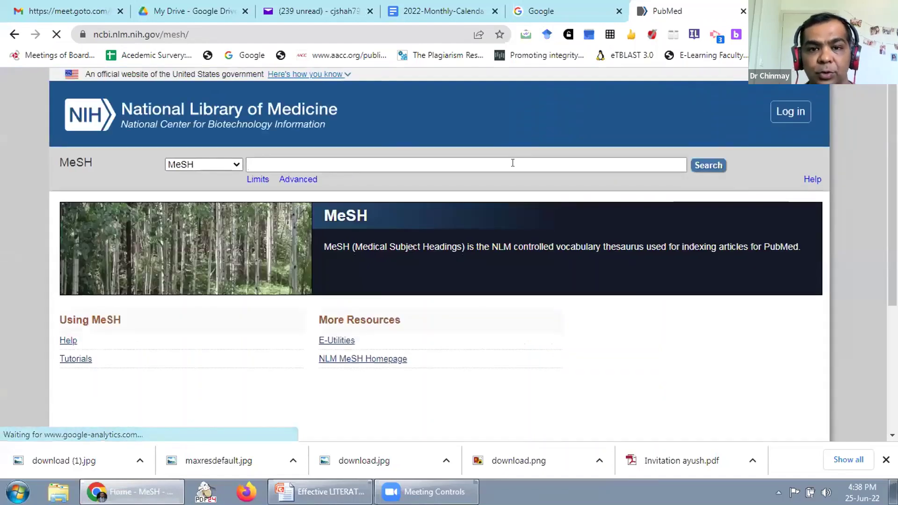
pyautogui.write('pat')
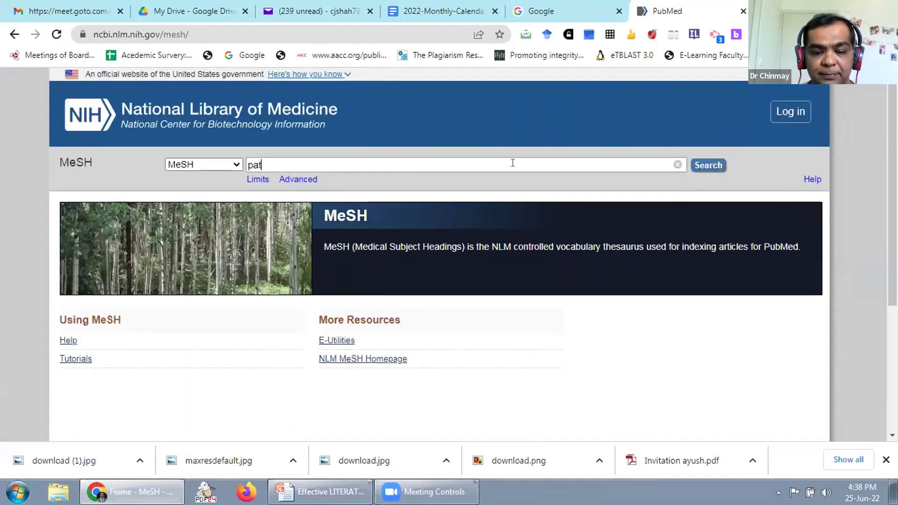
pyautogui.write('ient sa')
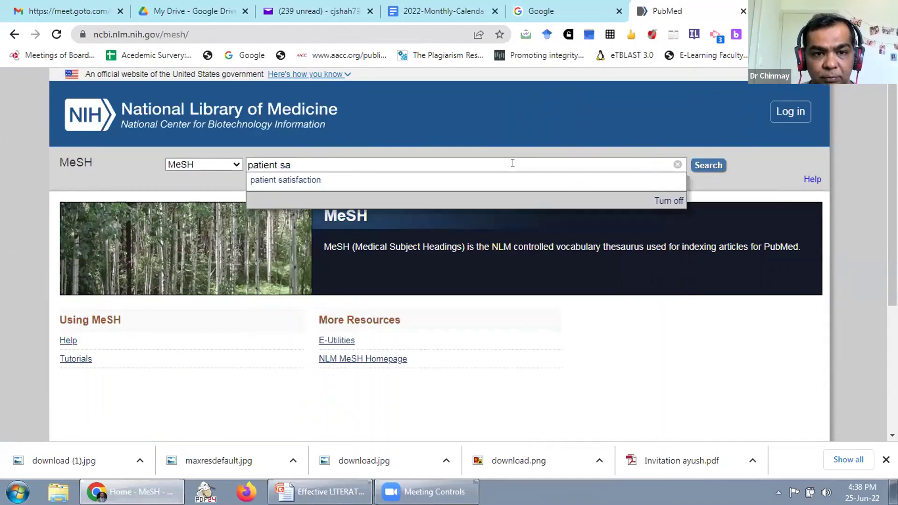
pyautogui.write('fety')
pyautogui.press('Return')
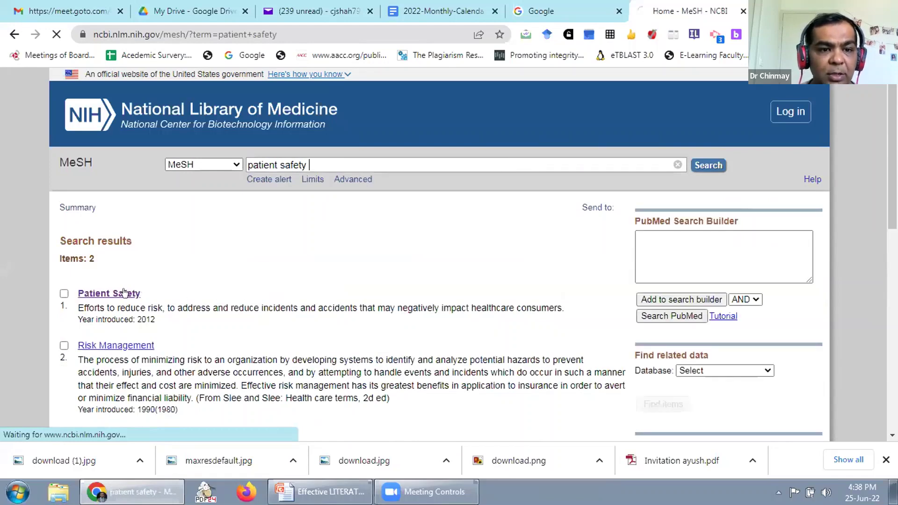
# Search PubMed for Patient Safety with history and standards subheadings, giving 3,664 results
pyautogui.click(121, 293)
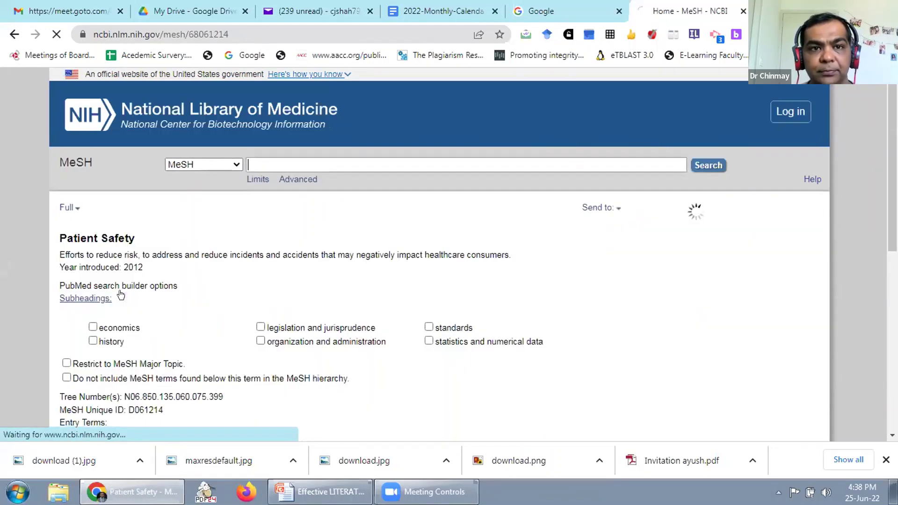
pyautogui.click(93, 341)
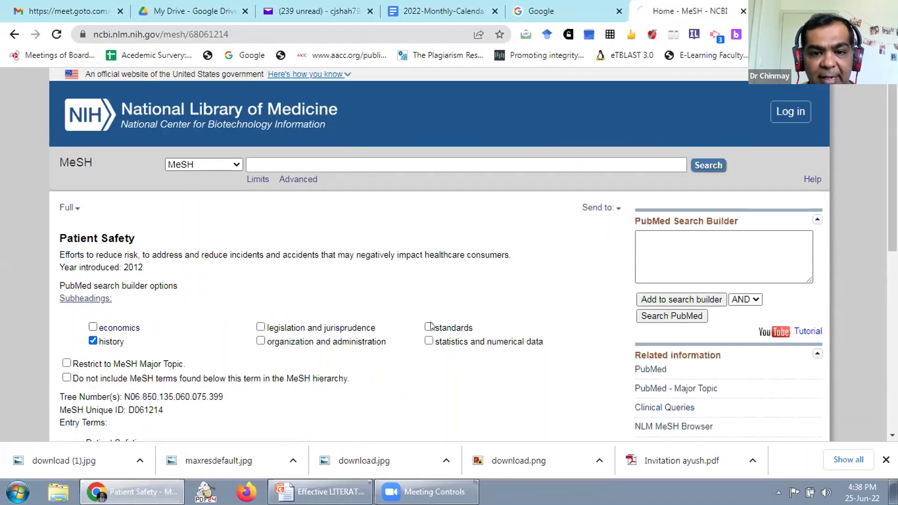
pyautogui.click(659, 300)
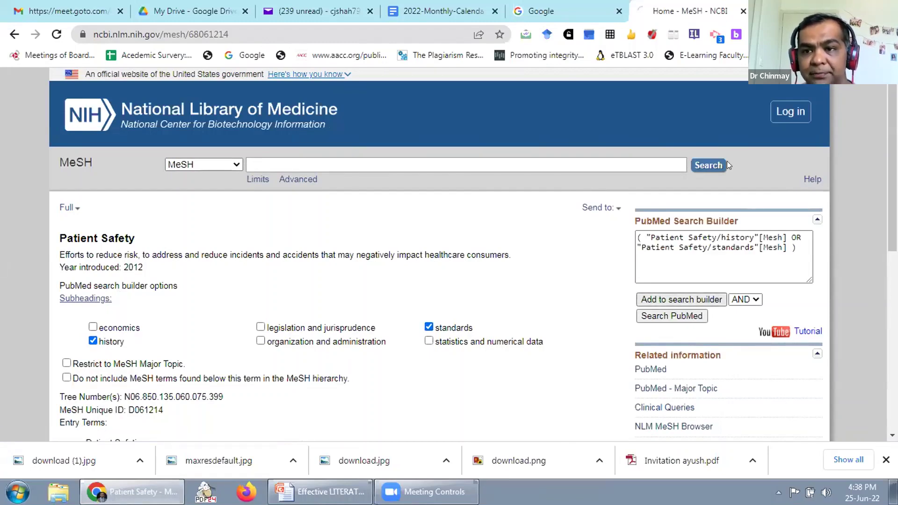
pyautogui.click(663, 318)
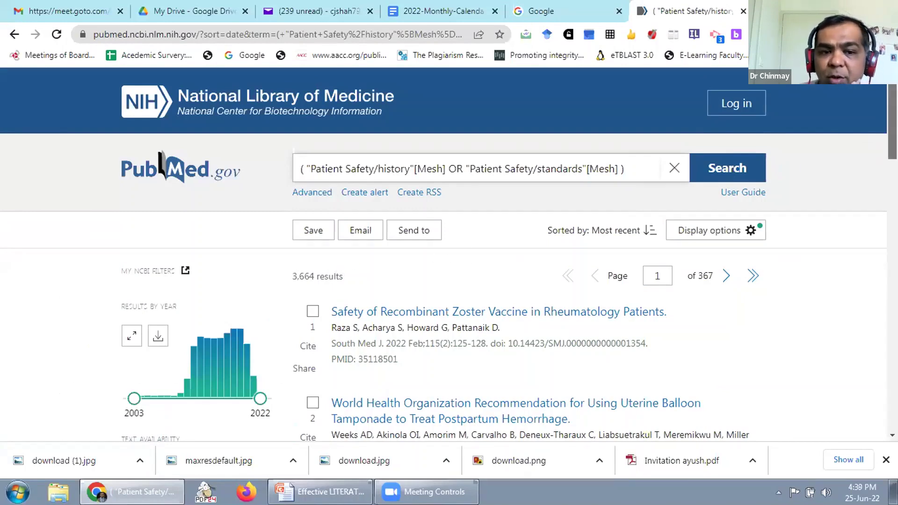
# Limit the Patient Safety results to publication years 2020–2022, reducing them to 491
pyautogui.scroll(-2, 464, 260)
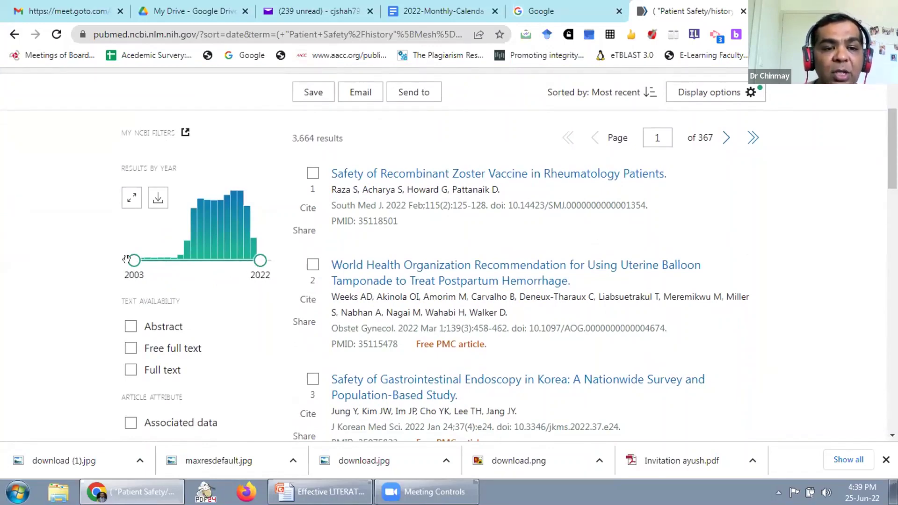
pyautogui.moveTo(127, 261); pyautogui.dragTo(241, 259)
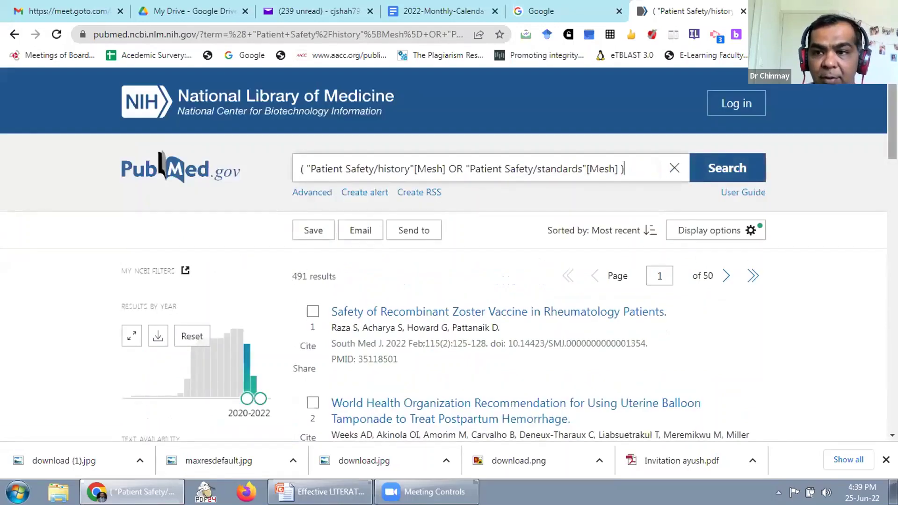
pyautogui.scroll(-5, 306, 273)
pyautogui.scroll(-1, 182, 164)
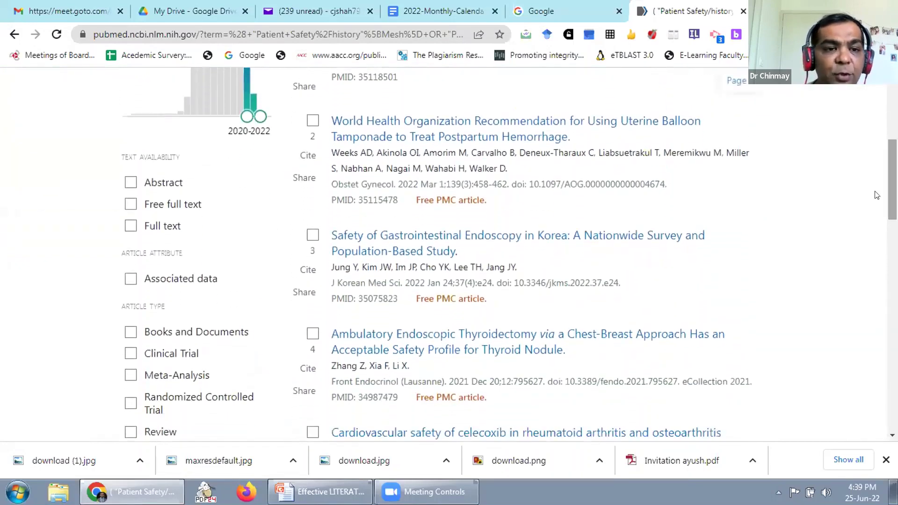
# Apply the Free full text and Clinical Trial filters, narrowing the results to 3 articles
pyautogui.click(131, 205)
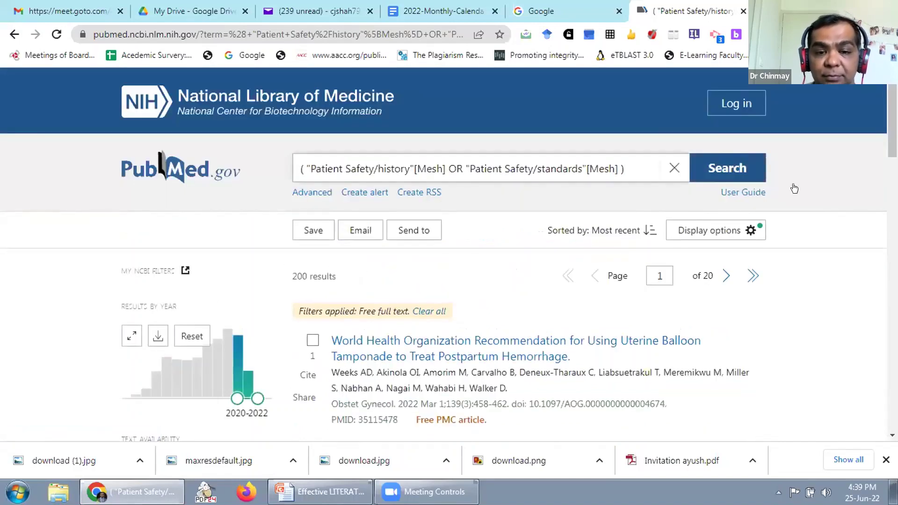
pyautogui.moveTo(893, 135); pyautogui.dragTo(892, 183)
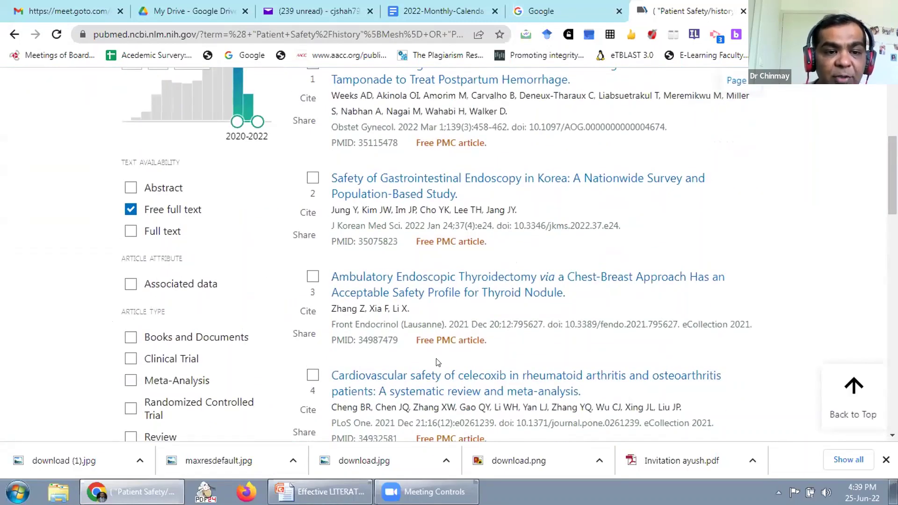
pyautogui.moveTo(892, 178); pyautogui.dragTo(892, 214)
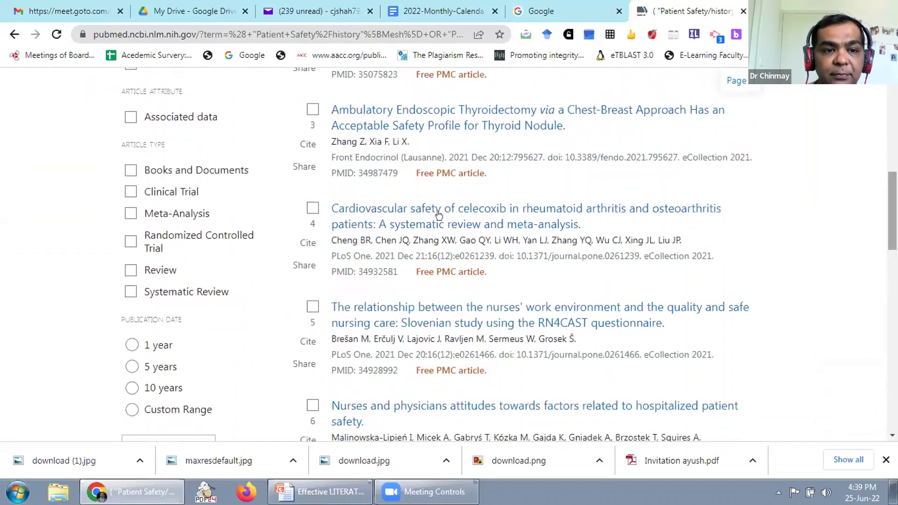
pyautogui.click(130, 193)
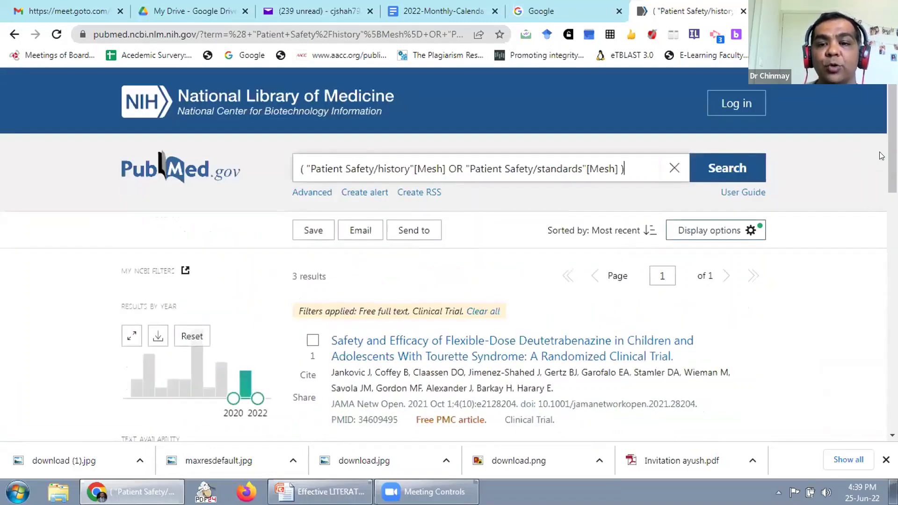
pyautogui.scroll(-5, 415, 182)
pyautogui.scroll(-5, 758, 287)
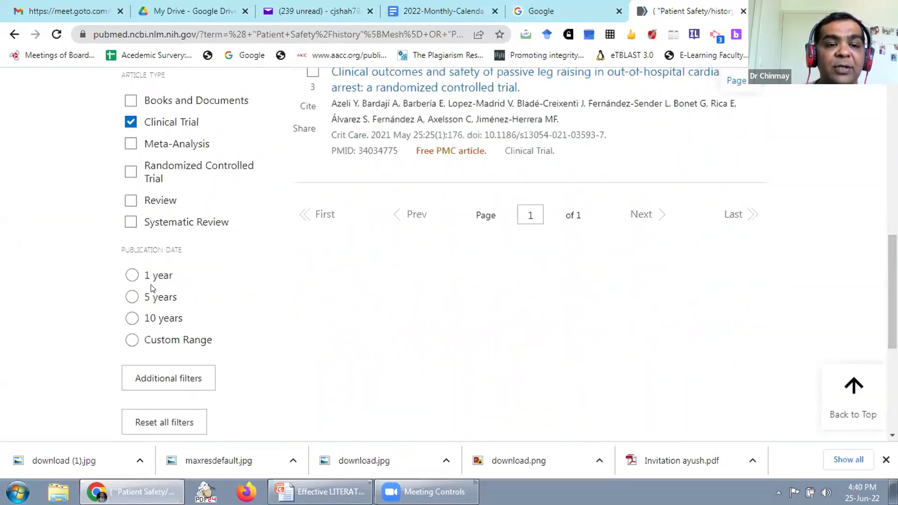
# Limit the free full text clinical trial results to the last 10 years, giving 27 articles
pyautogui.click(131, 320)
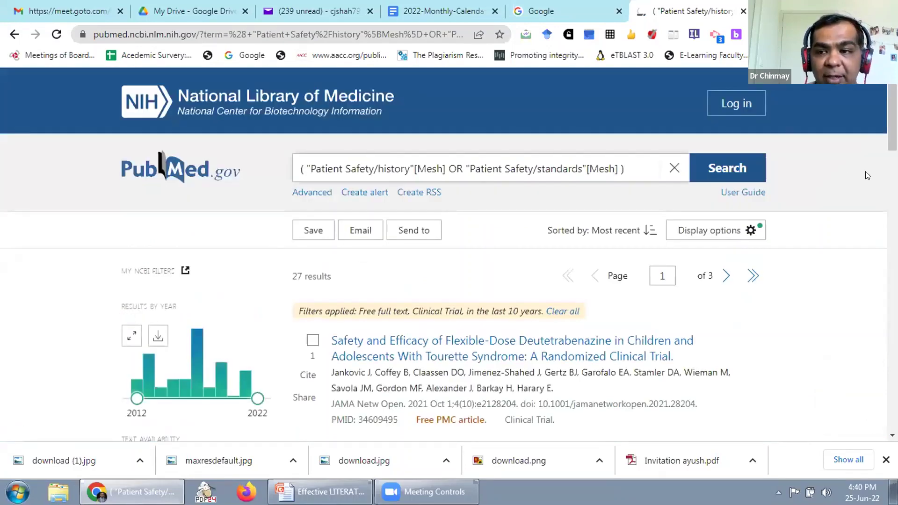
pyautogui.scroll(-3, 623, 167)
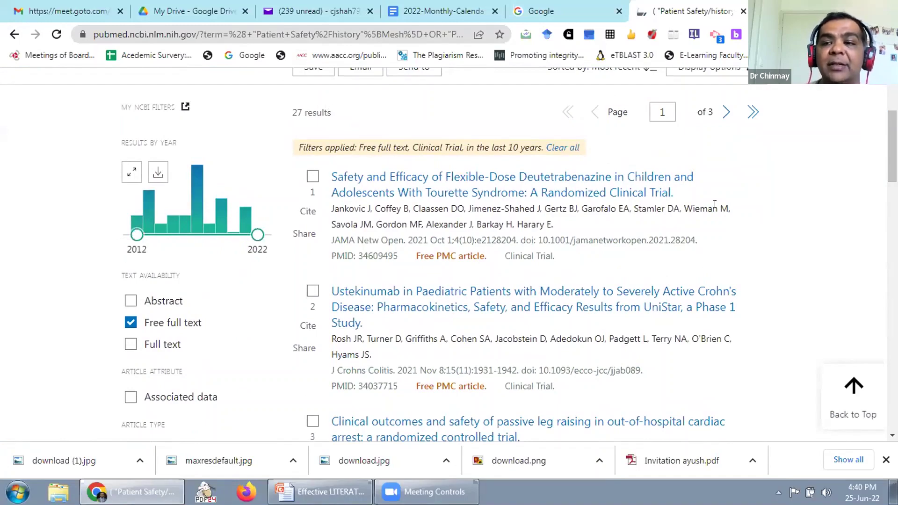
pyautogui.scroll(-12, 370, 273)
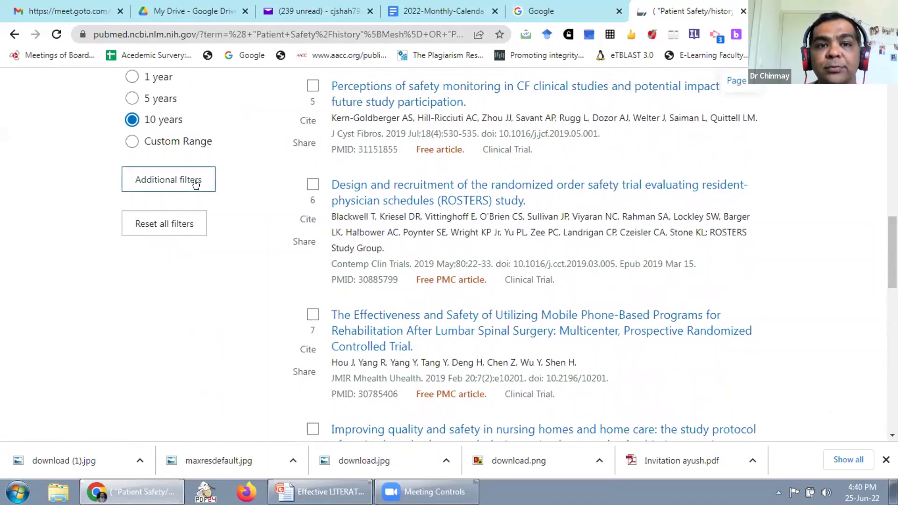
pyautogui.click(196, 182)
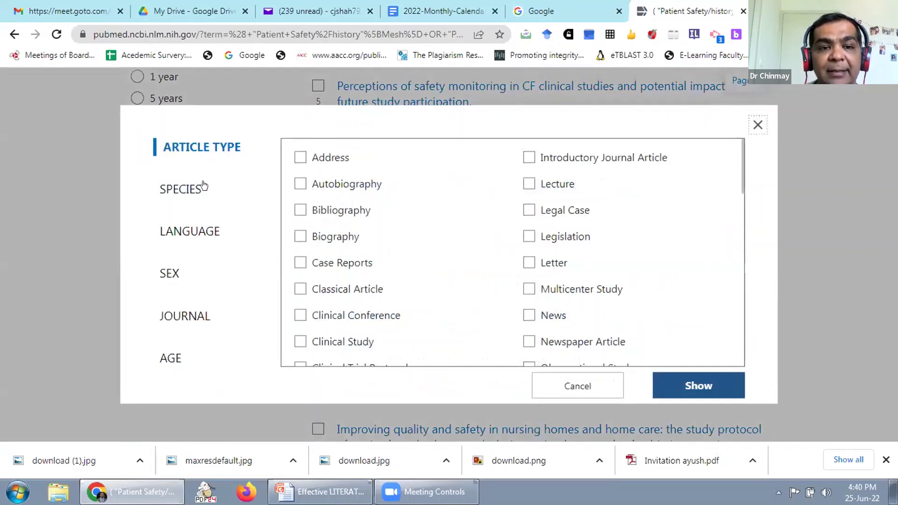
pyautogui.click(202, 186)
pyautogui.click(196, 237)
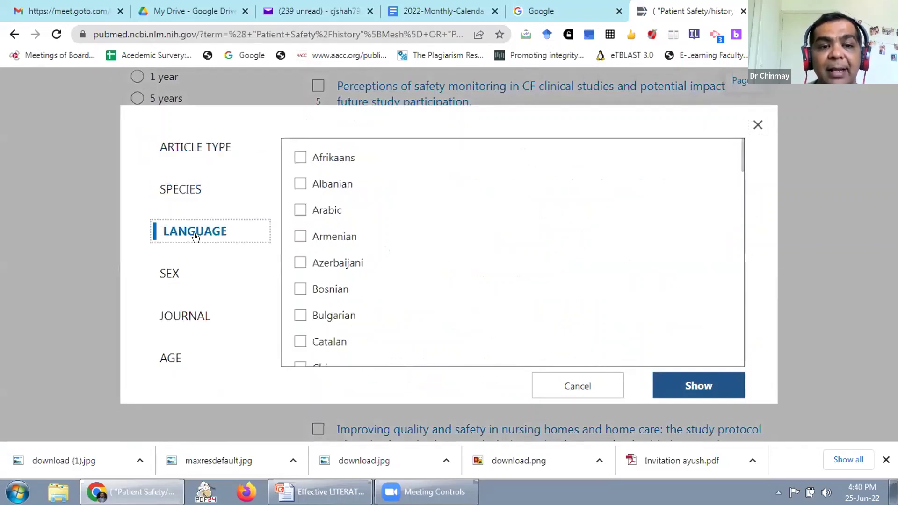
pyautogui.click(183, 270)
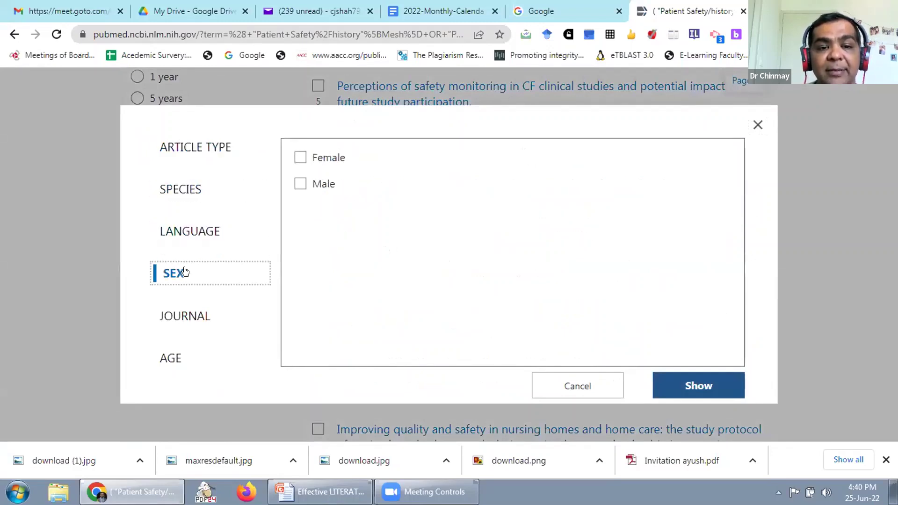
pyautogui.click(187, 315)
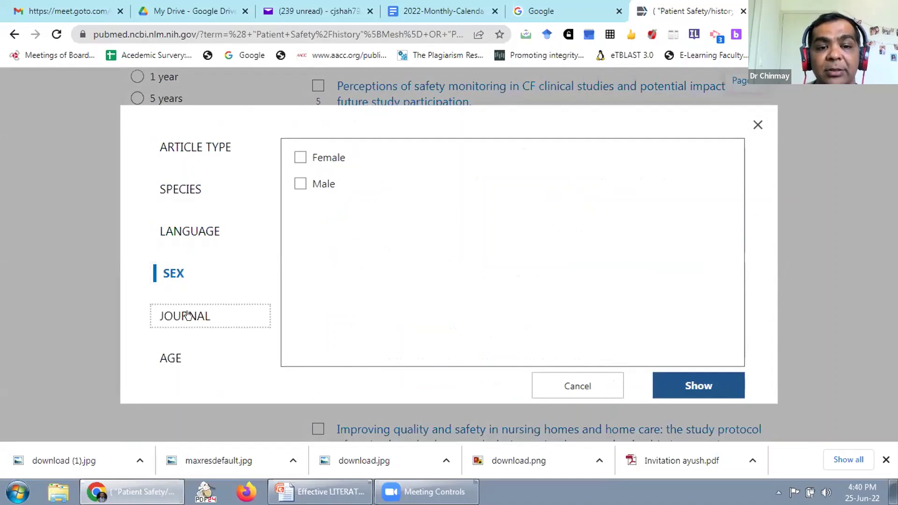
pyautogui.click(177, 362)
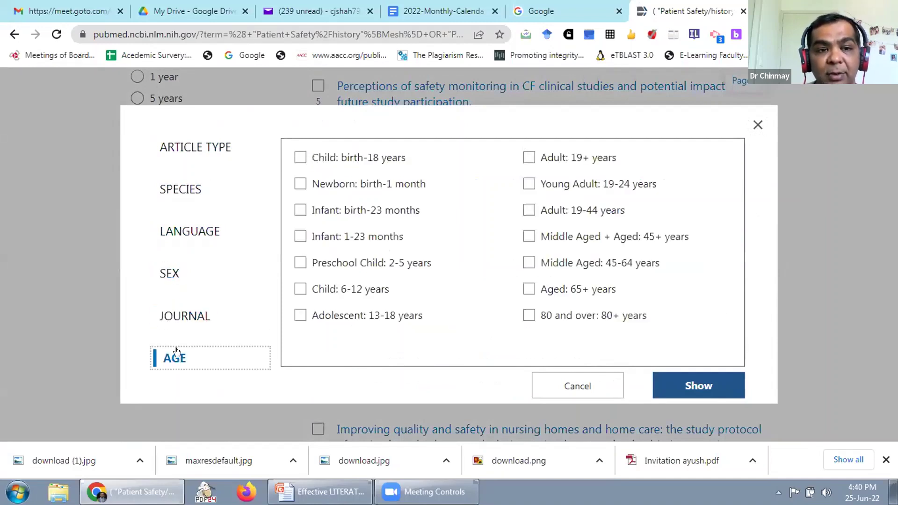
pyautogui.click(214, 146)
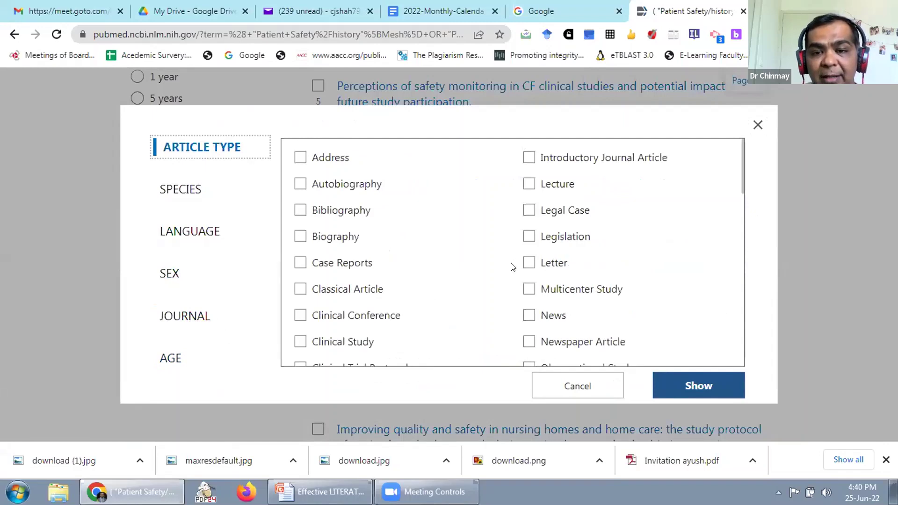
pyautogui.moveTo(741, 179); pyautogui.dragTo(740, 327)
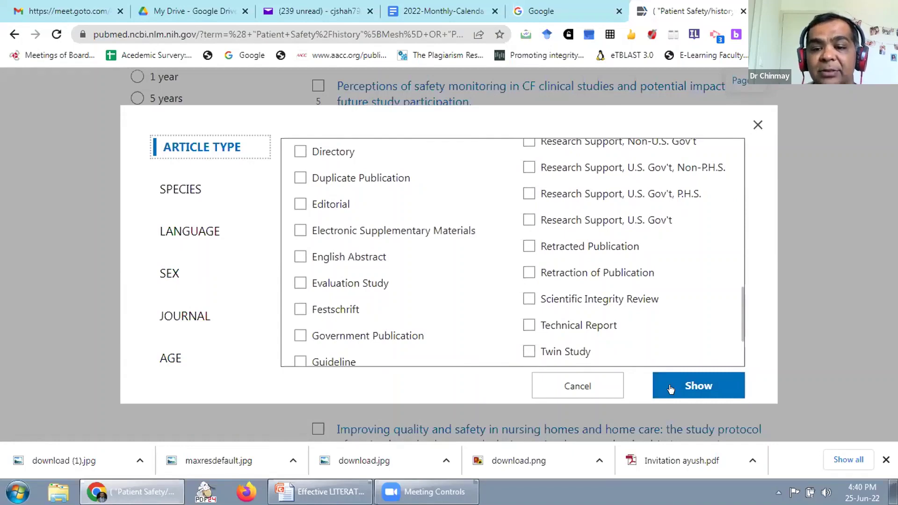
pyautogui.click(580, 386)
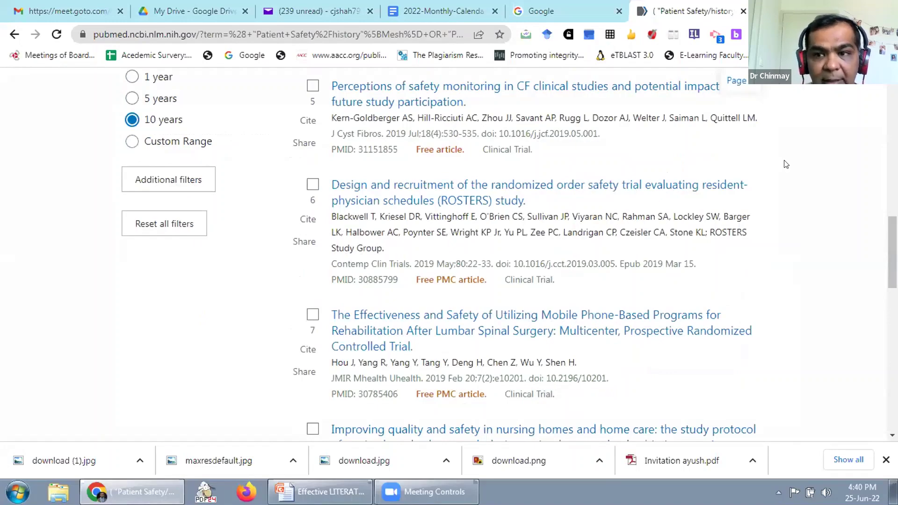
# Bring the PowerPoint presentation, open at slide 78 of 102, back in front of Chrome
pyautogui.moveTo(892, 252); pyautogui.dragTo(892, 110)
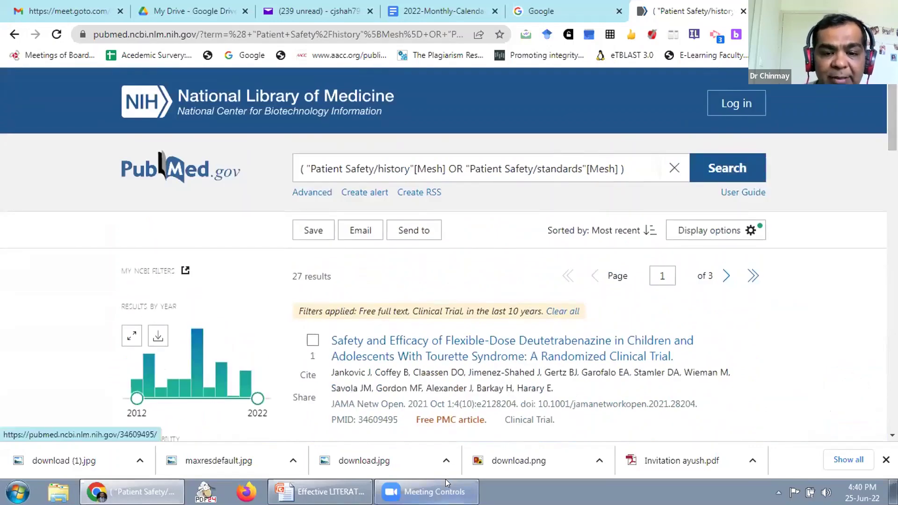
pyautogui.click(321, 491)
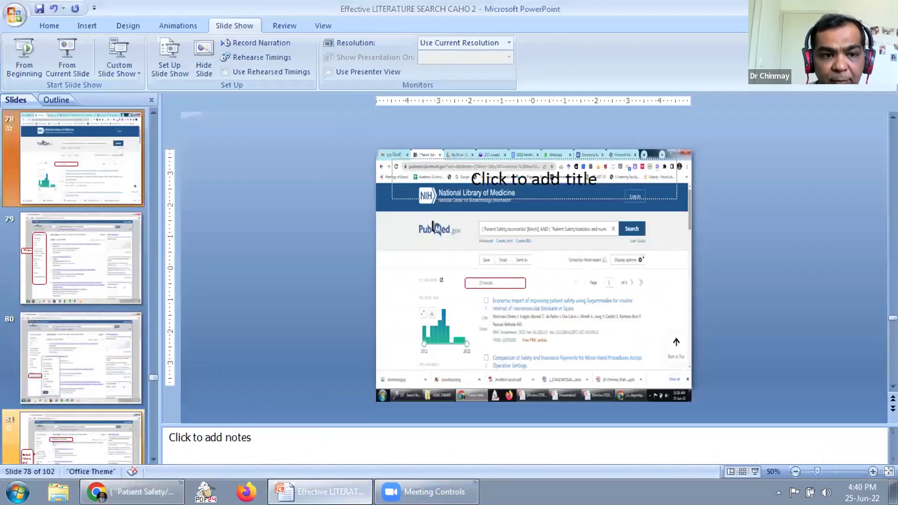
# Start the slide show at slide 78 and advance through the filter and India slides to Display Settings
pyautogui.click(755, 472)
pyautogui.press('Right')
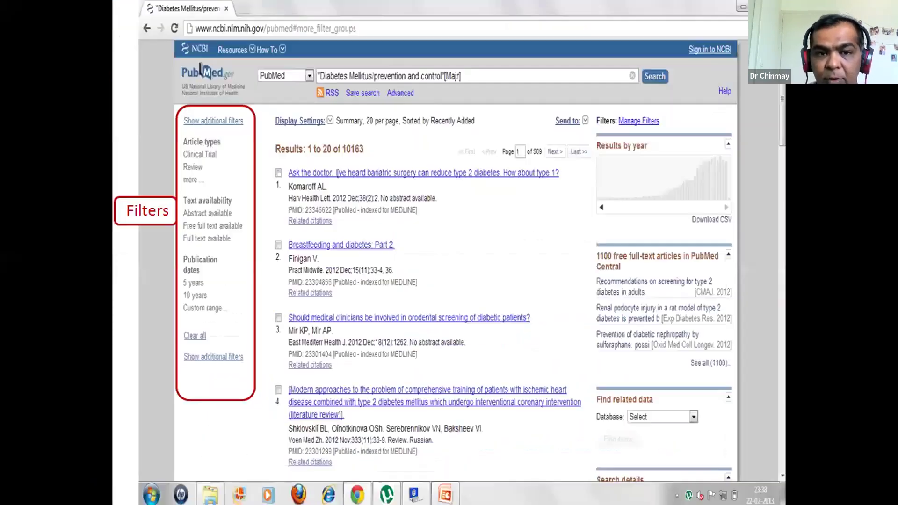
pyautogui.press('Right')
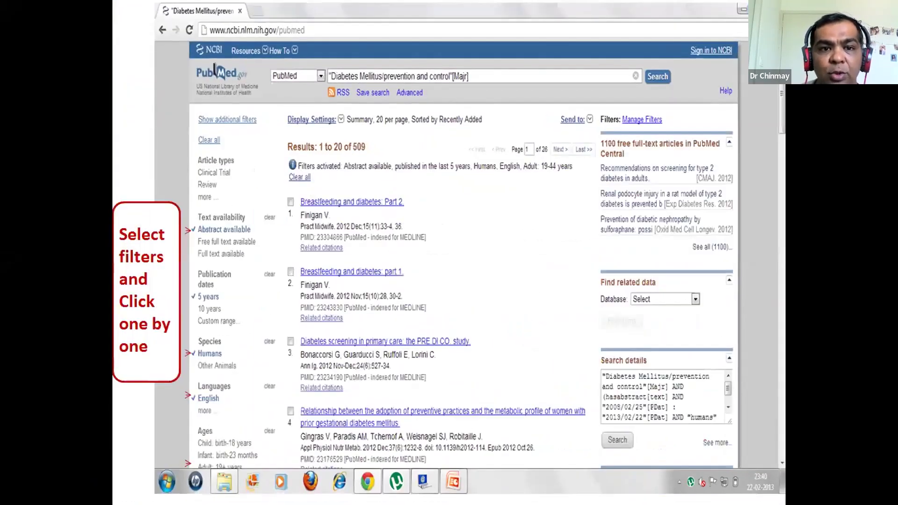
pyautogui.press('Right')
pyautogui.press('Right')
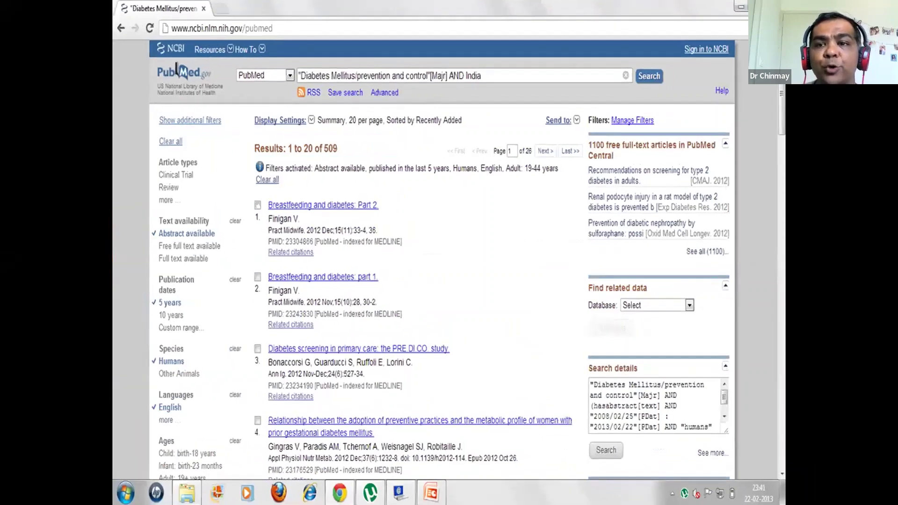
pyautogui.press('Right')
pyautogui.press('Right')
pyautogui.press('Right')
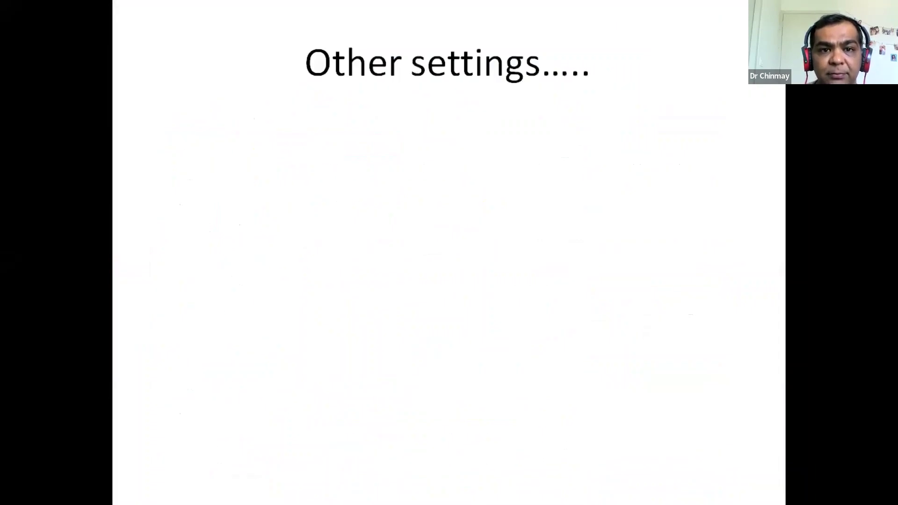
pyautogui.press('Right')
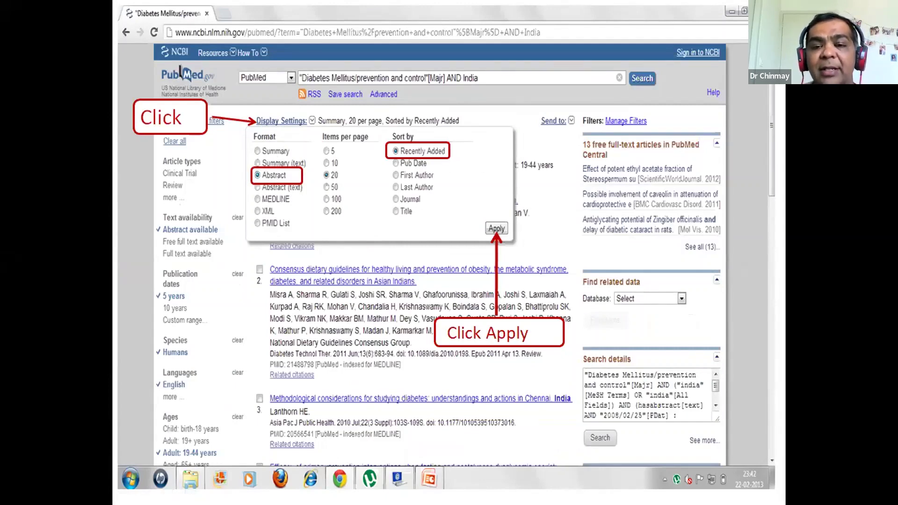
# Advance through the Abstract format and e-mail slides to the My NCBI Saved Searches slide
pyautogui.press('Right')
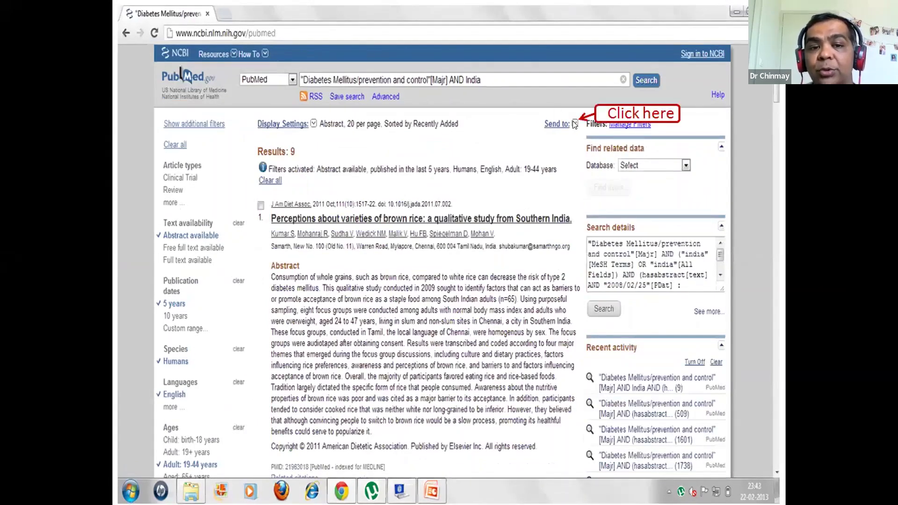
pyautogui.press('Right')
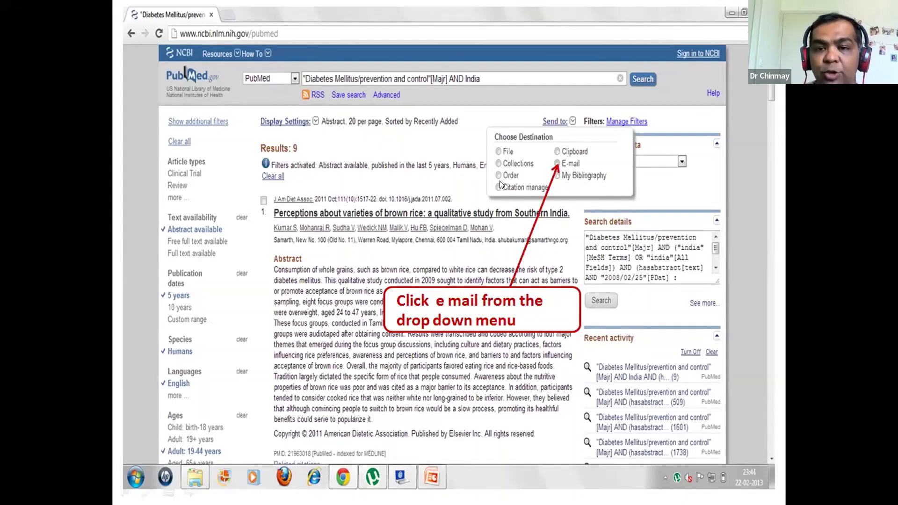
pyautogui.press('Right')
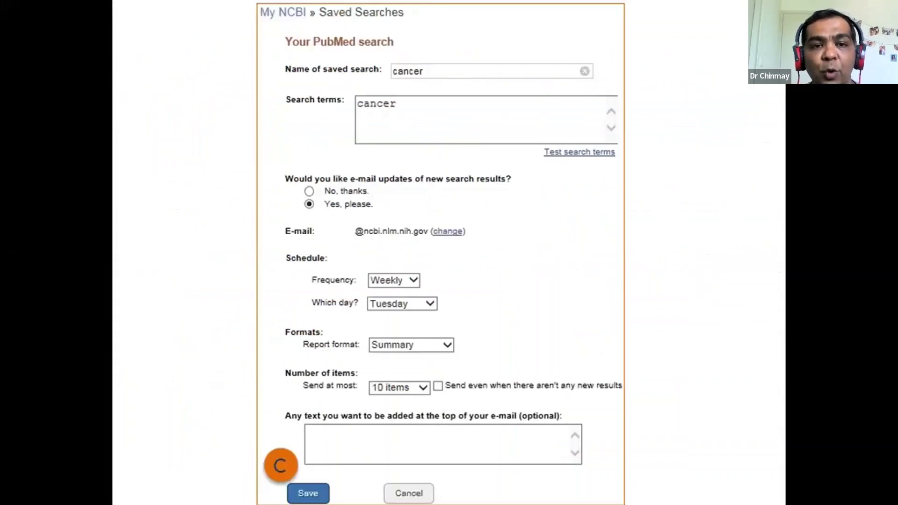
# Advance to the 'Other use' slide showing PubMed's Learn, Find, Download and Explore links
pyautogui.press('Right')
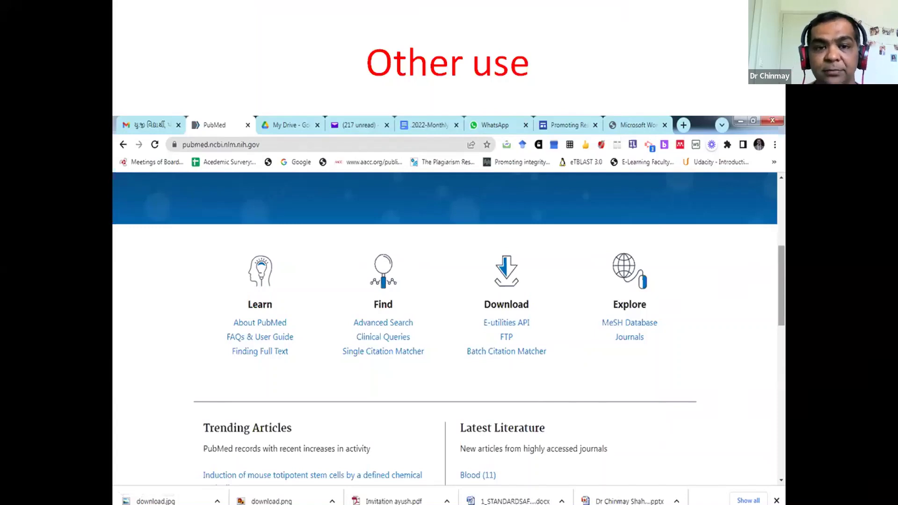
# Advance through the PubMed Mobile Apps and Steps in literature search slides to Thank You
pyautogui.click(355, 292)
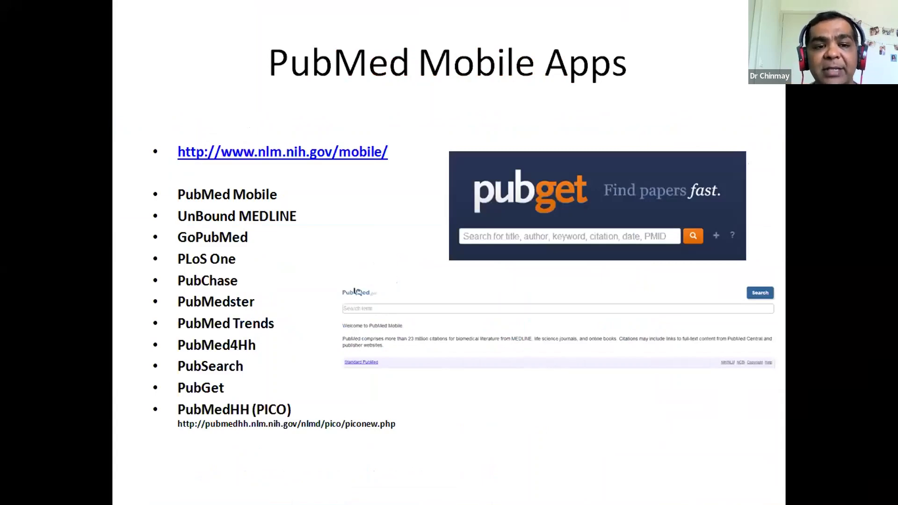
pyautogui.click(354, 292)
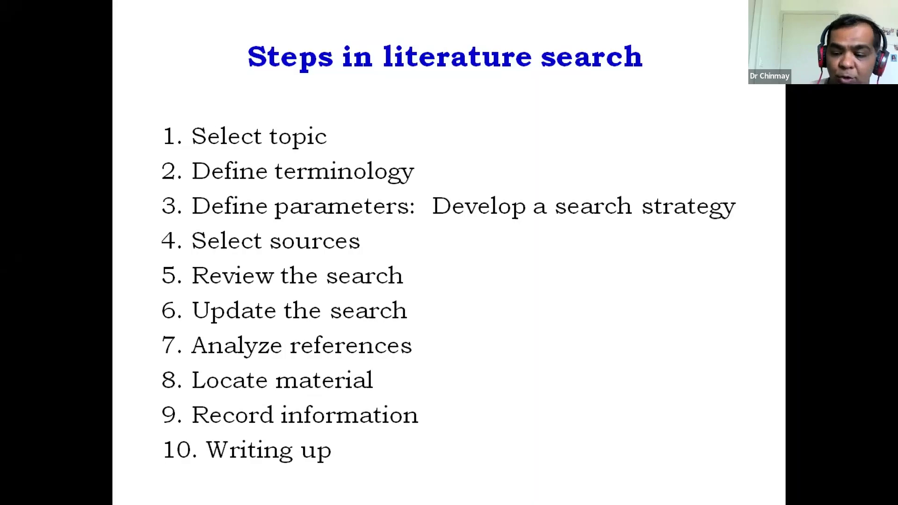
pyautogui.press('Right')
# End the slide show and switch back to the filtered PubMed results in Chrome
pyautogui.click(585, 347)
pyautogui.click(585, 347)
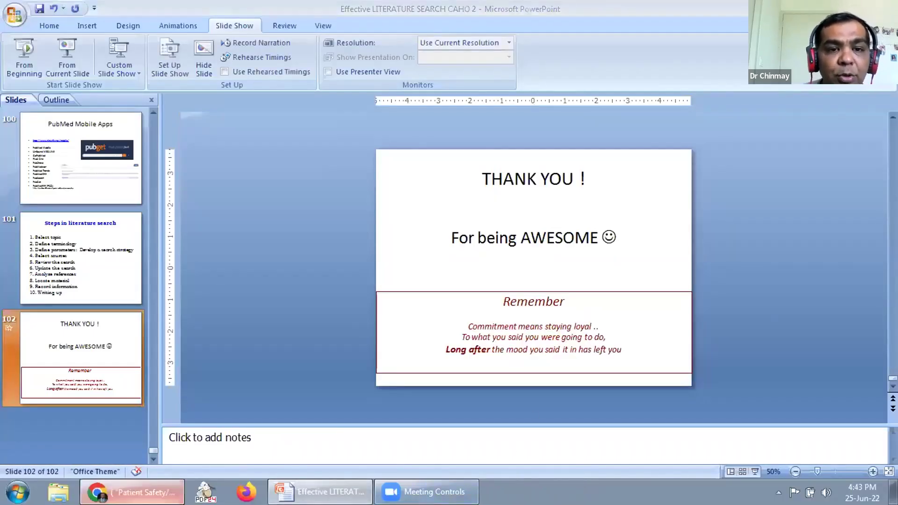
pyautogui.hotkey('alt', 'Tab')
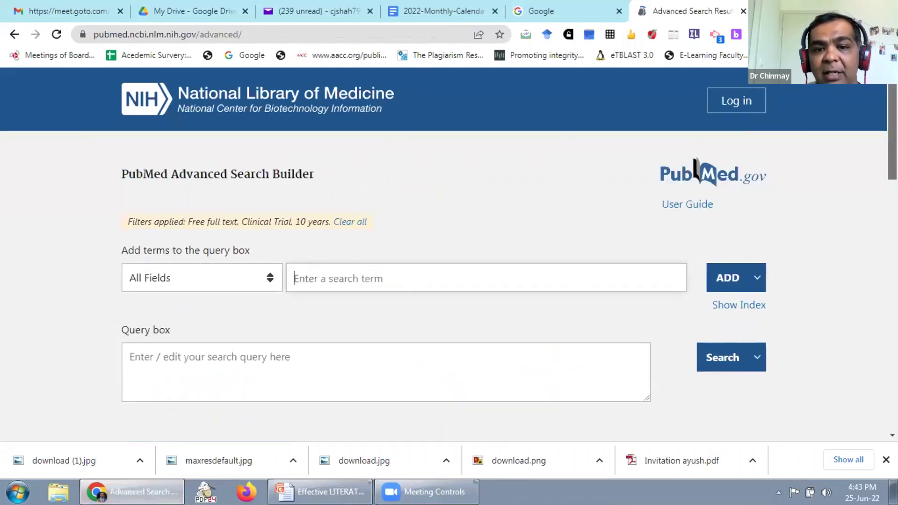
# Scroll the Advanced Search Builder to review the 17-entry history topped by the 27-result Patient Safety query
pyautogui.scroll(-9, 449, 253)
pyautogui.scroll(3, 449, 253)
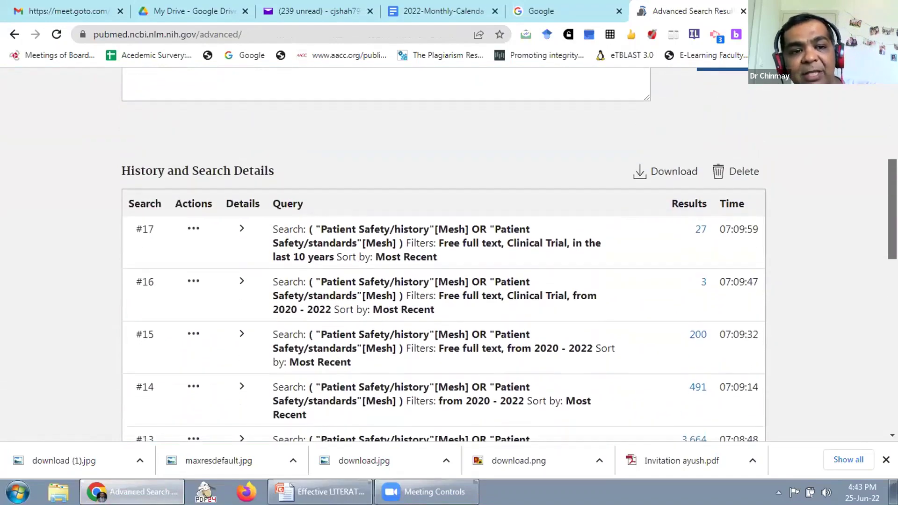
pyautogui.scroll(-12, 443, 253)
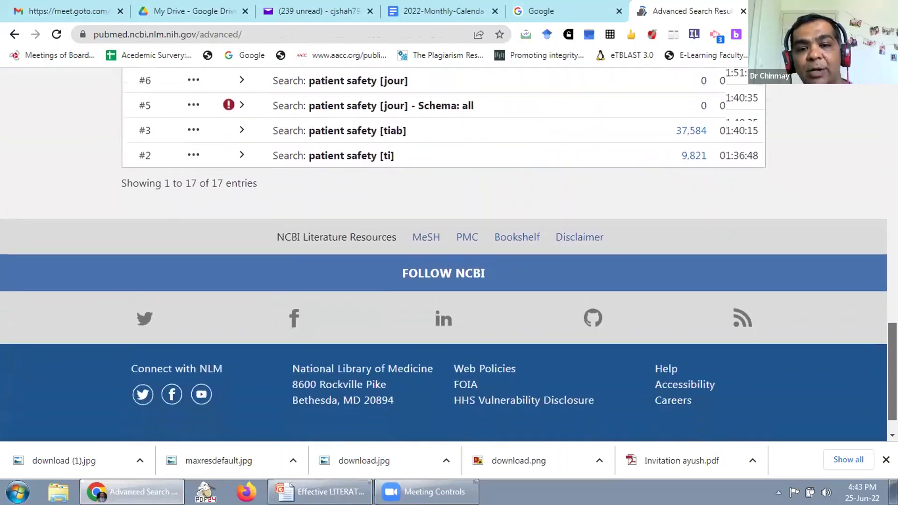
pyautogui.scroll(15, 449, 253)
pyautogui.scroll(3, 449, 253)
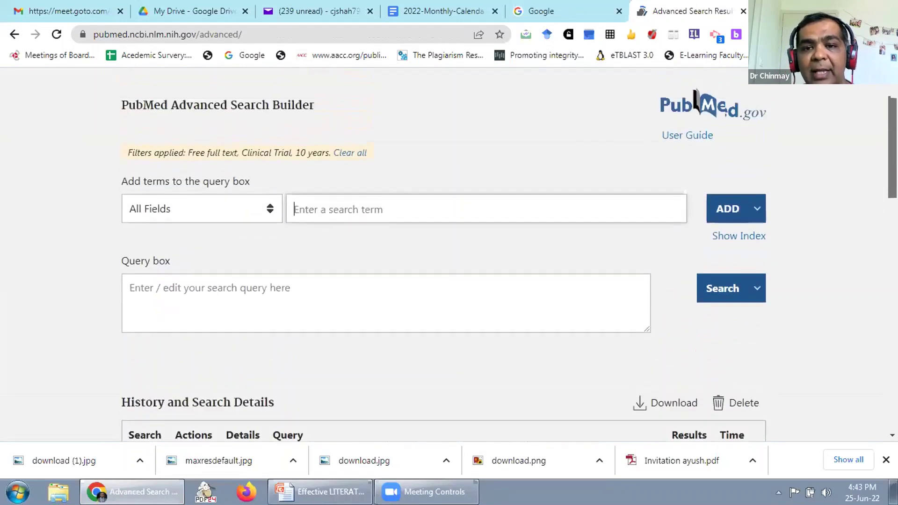
pyautogui.scroll(-2, 449, 253)
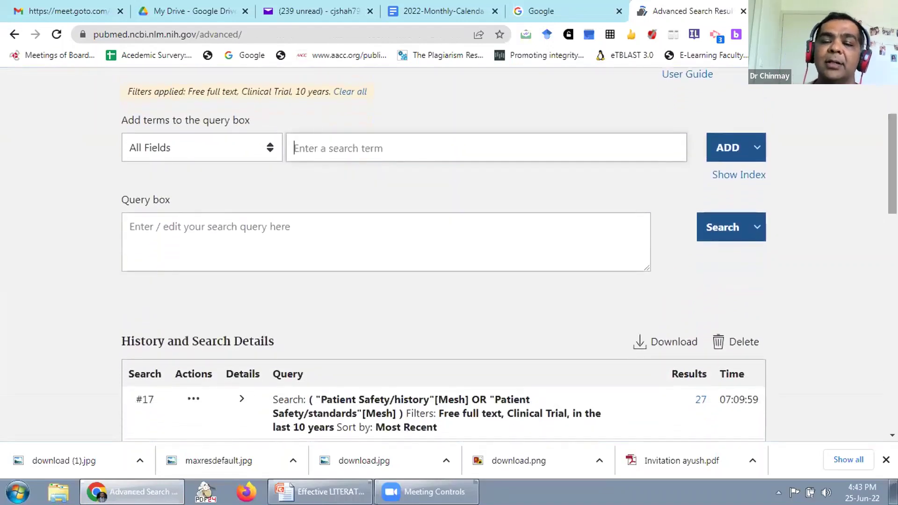